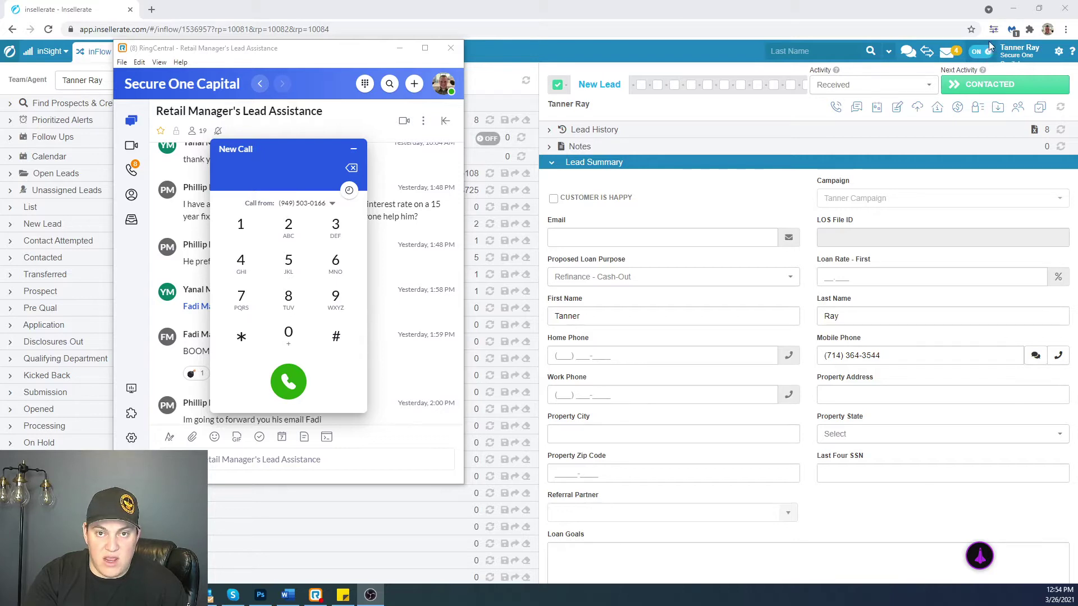
- Re-enable inbound call availability, confirm RingCentral status is Available, then minimize RingCentral
click(978, 53)
click(980, 53)
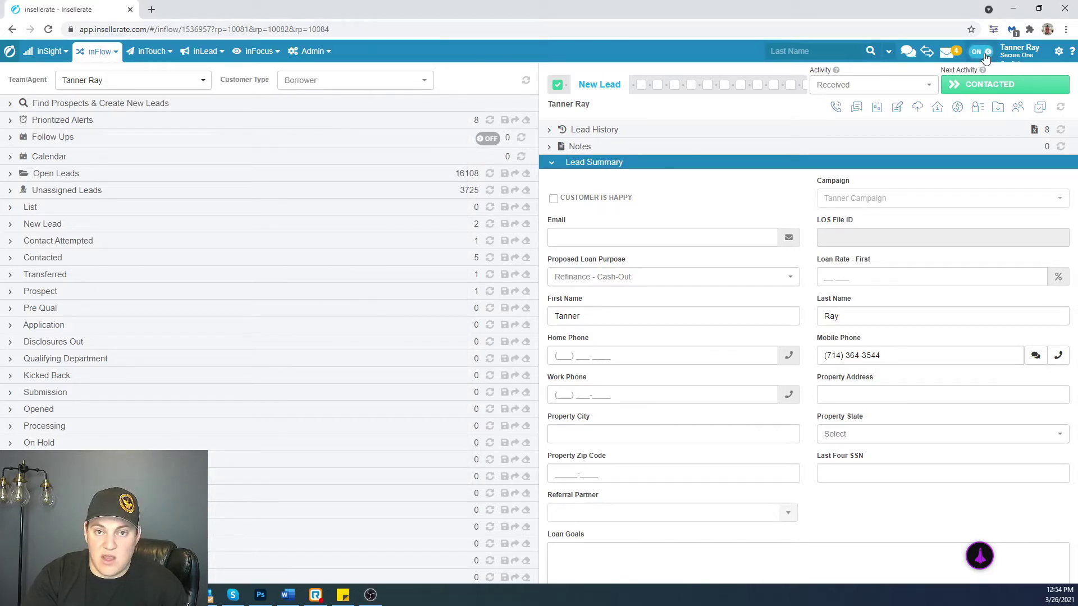
click(316, 596)
click(443, 83)
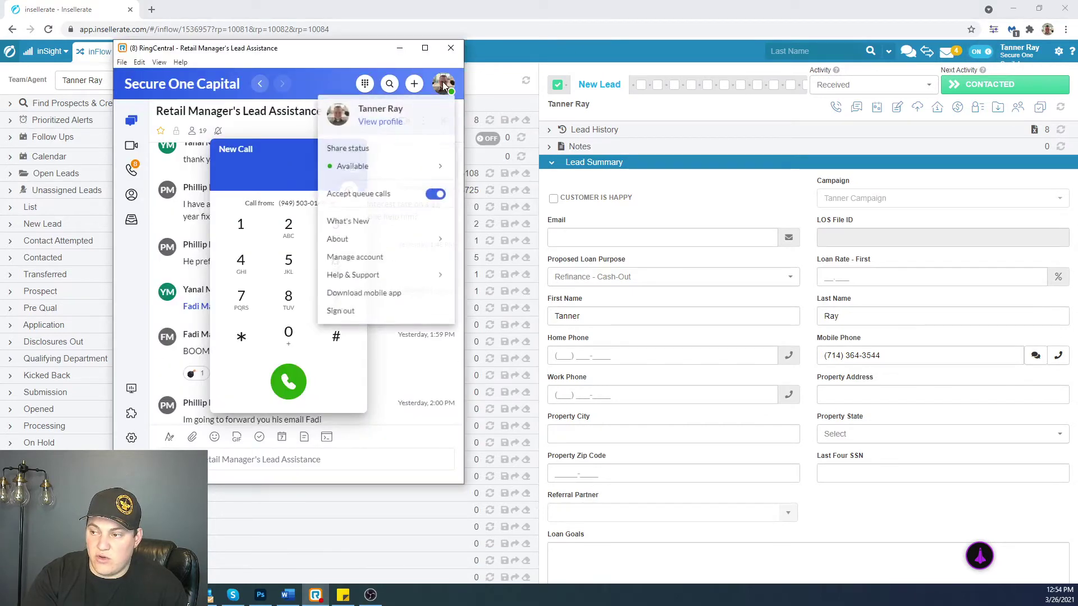
mouse_move(355, 168)
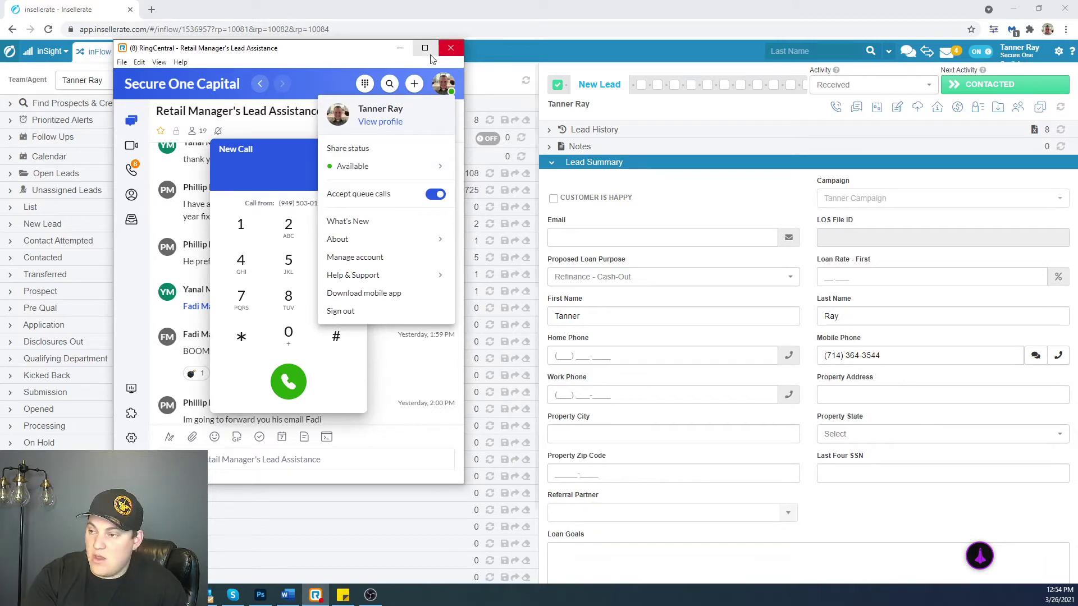
click(400, 49)
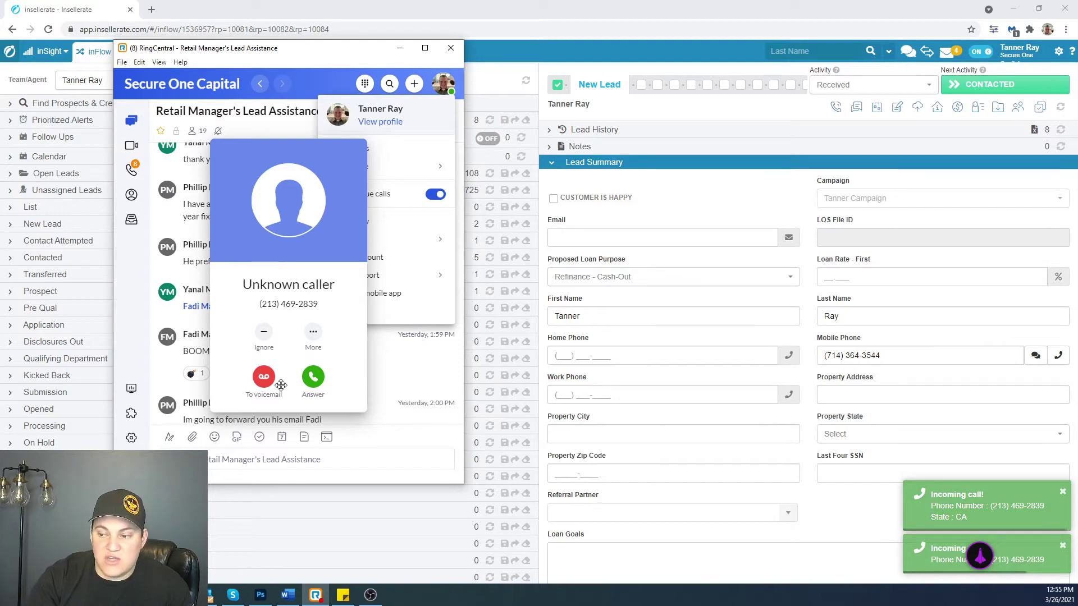
- Answer the inbound call and press 1 on the keypad to claim the lead
click(313, 377)
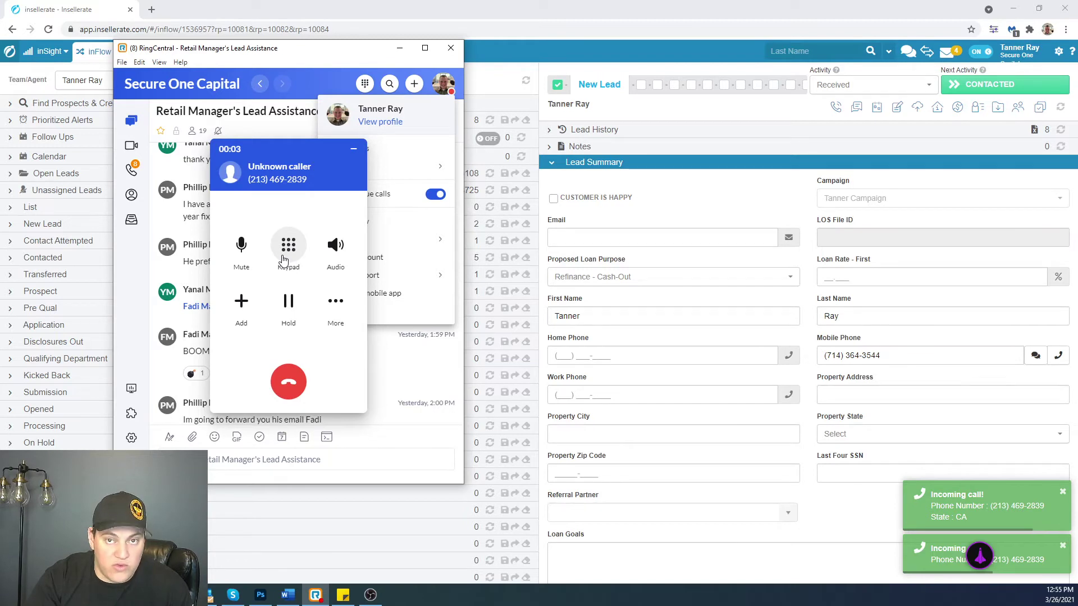
click(284, 259)
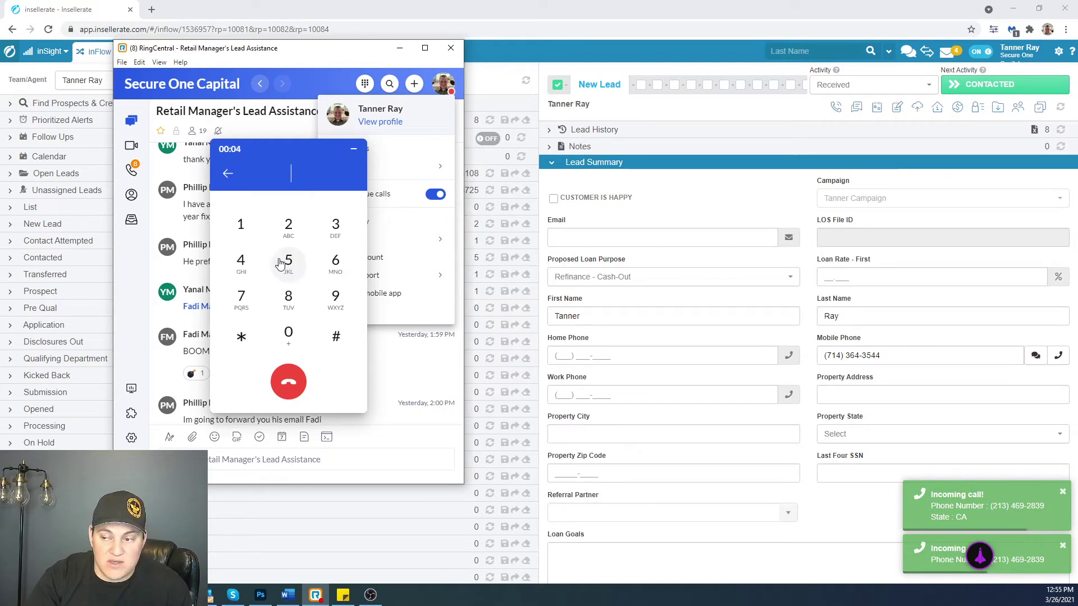
click(240, 226)
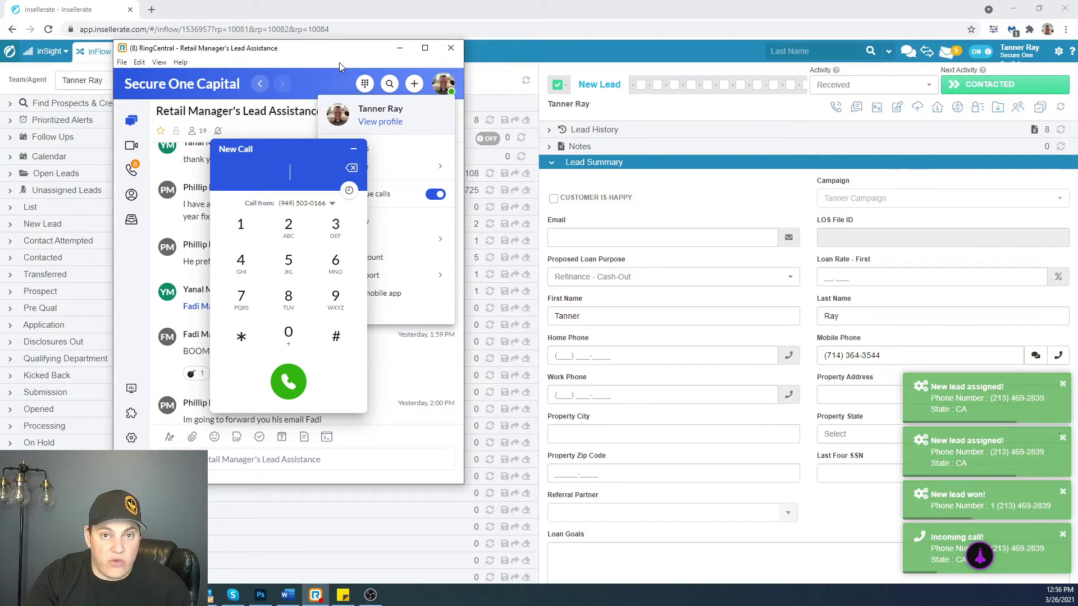
- Minimize RingCentral so Insellerate's inFlow pipeline and lead summary are visible again
click(403, 50)
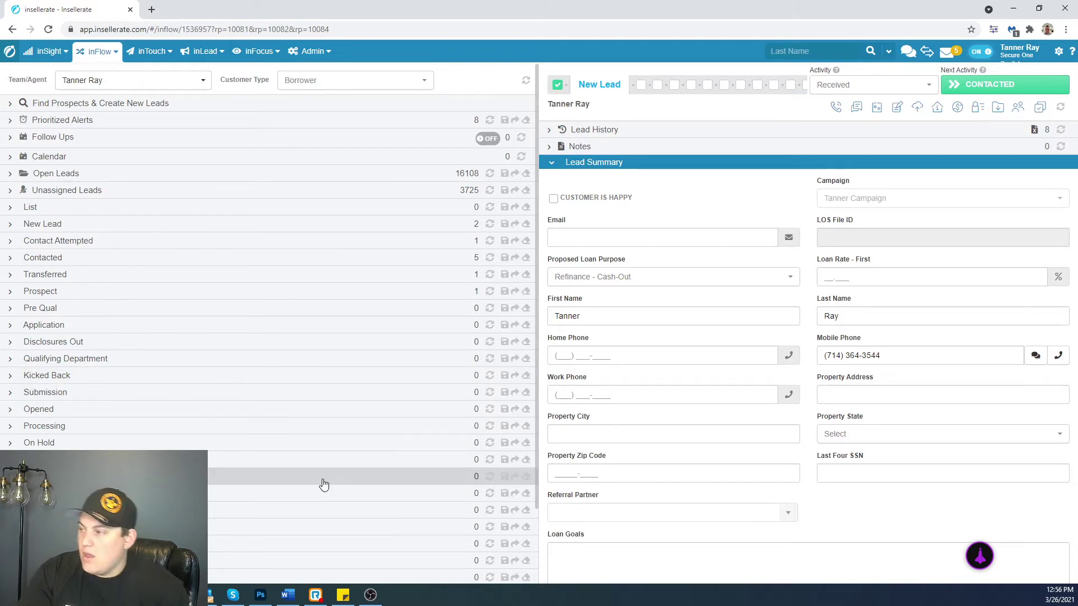
- Reload Insellerate to refresh the lead lists and expand Find Prospects & Create New Leads
click(49, 29)
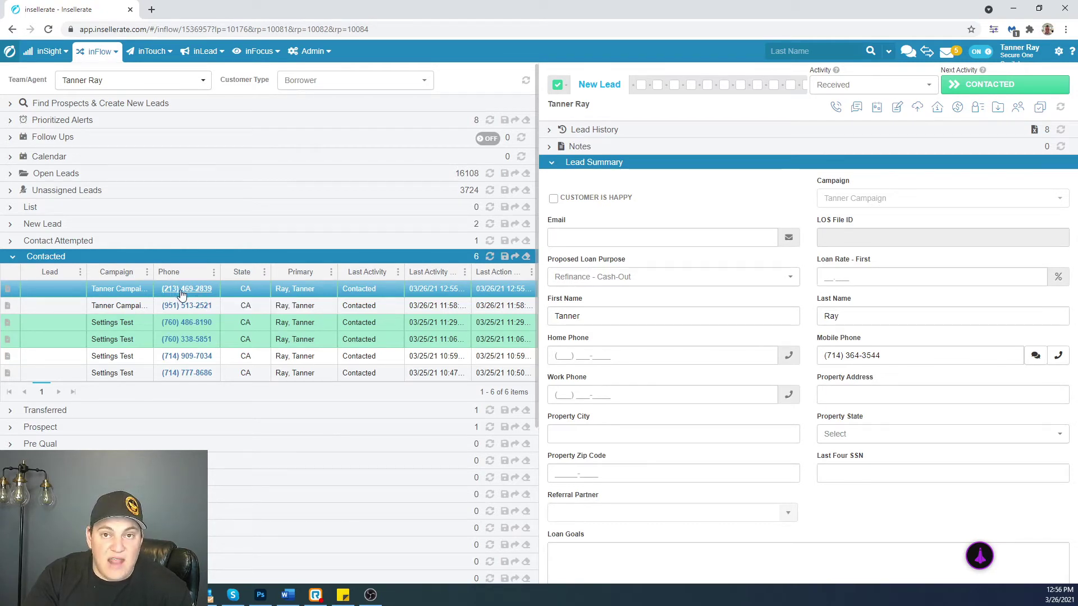
click(24, 103)
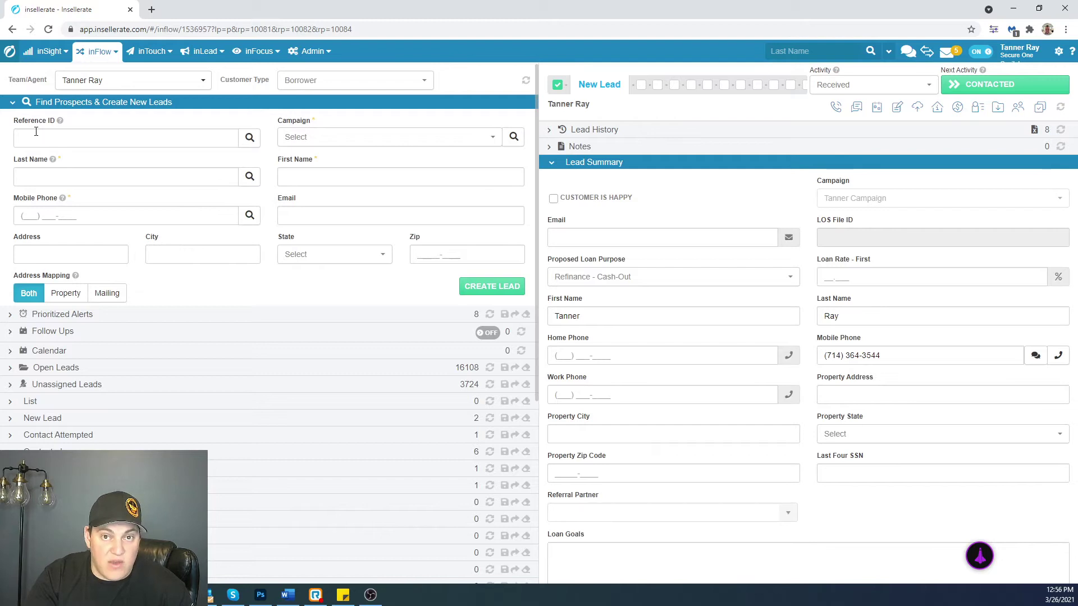
- Search Reference ID 411411411 and open the matching lead from the results
click(69, 141)
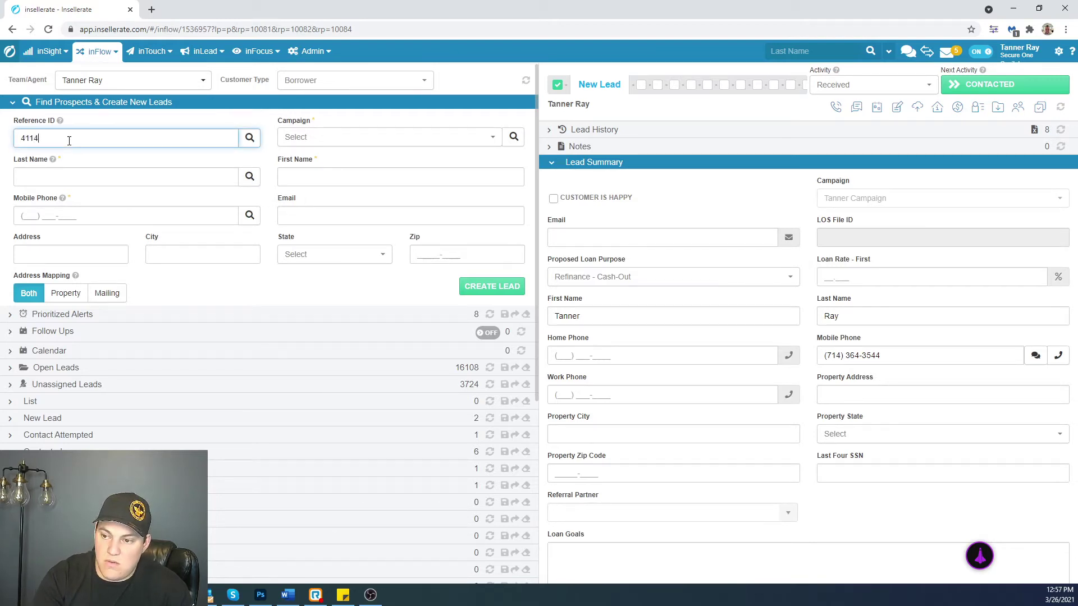
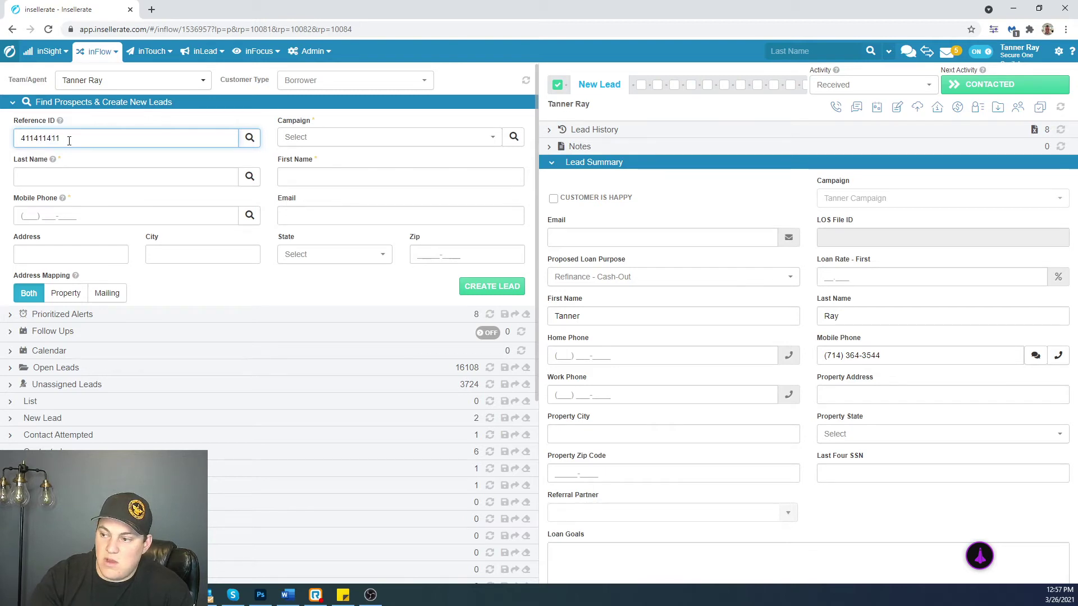
click(249, 138)
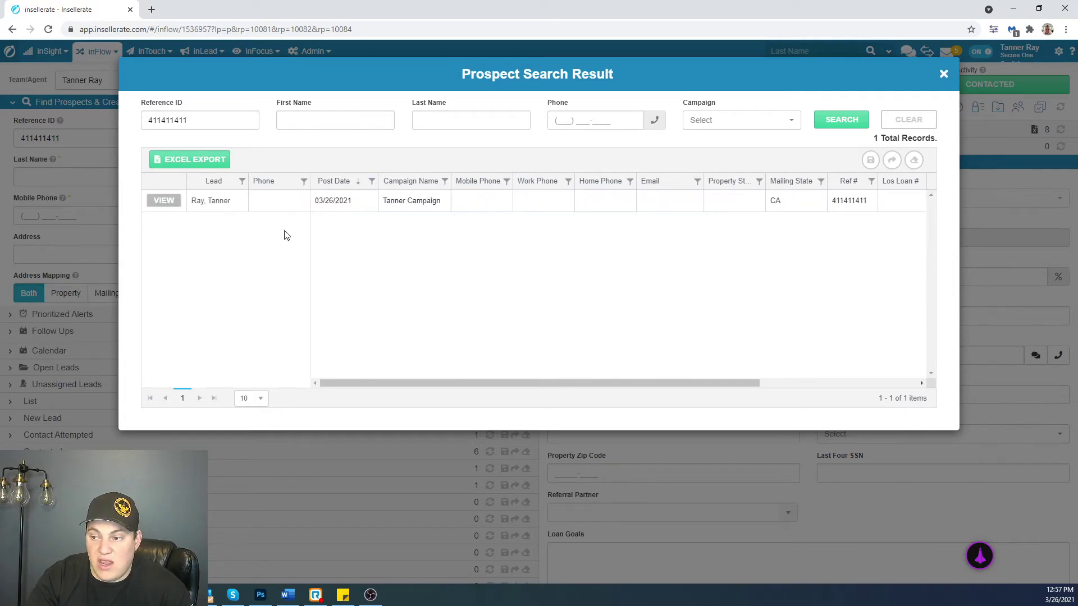
click(163, 201)
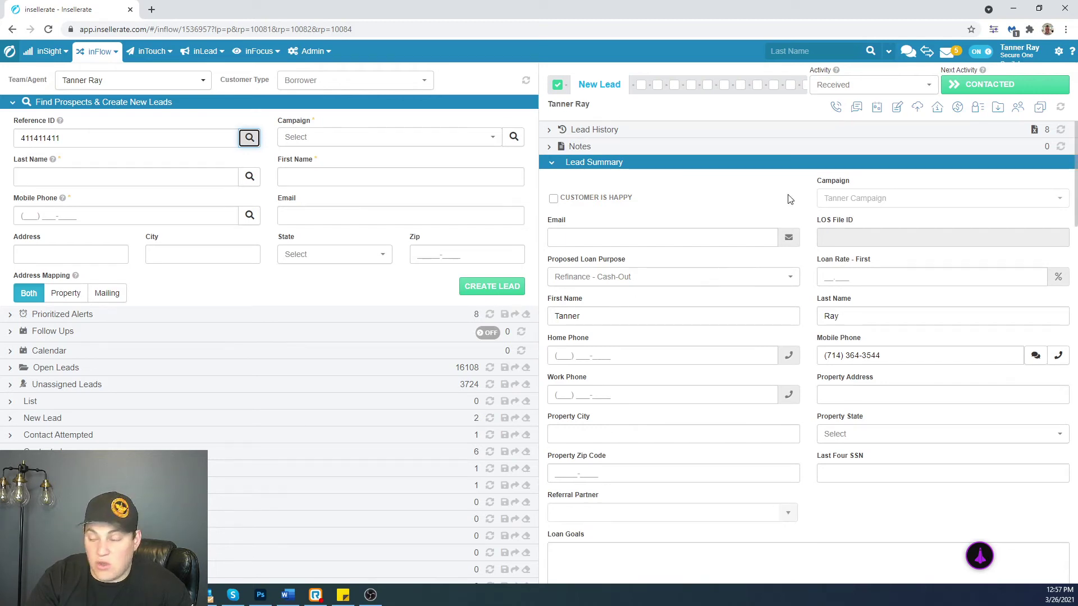
- Clear the existing number from the lead's Mobile Phone field
scroll(603, 377, down, 2)
scroll(604, 372, up, 2)
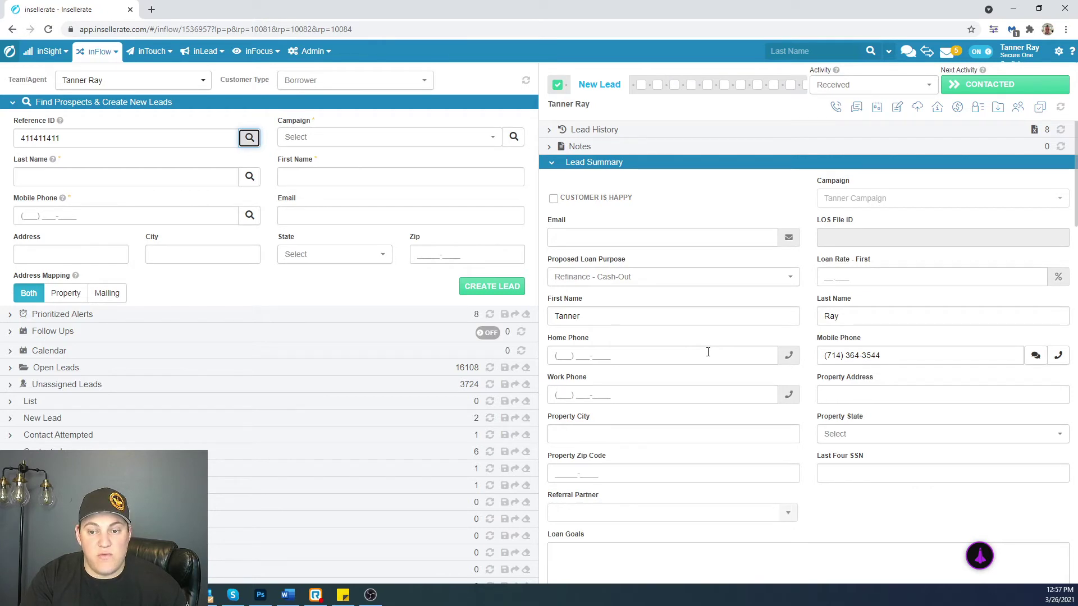
scroll(680, 318, down, 1)
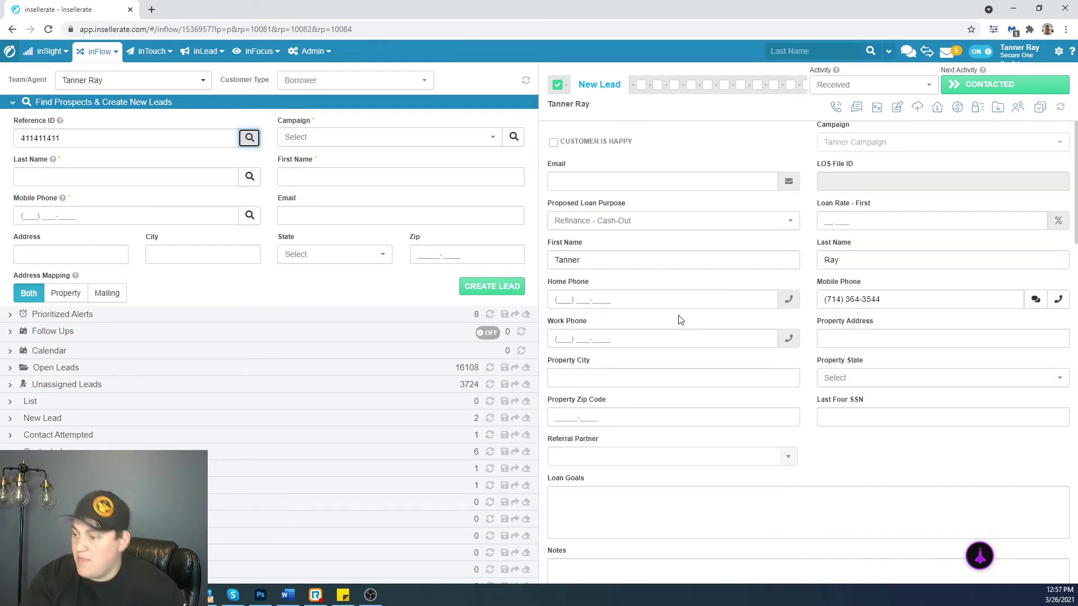
scroll(652, 431, down, 1)
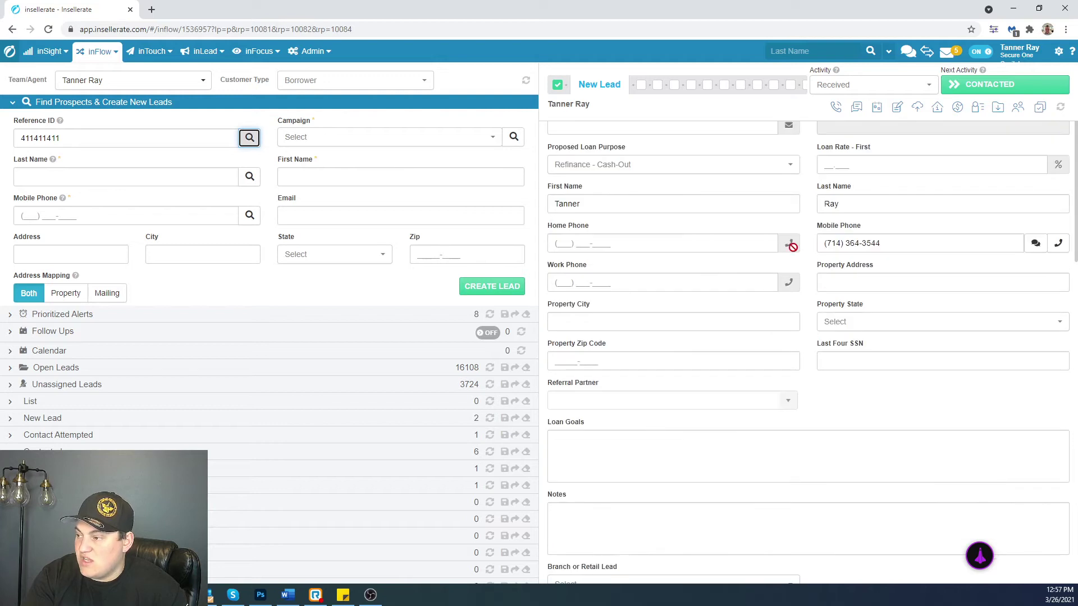
scroll(900, 242, up, 2)
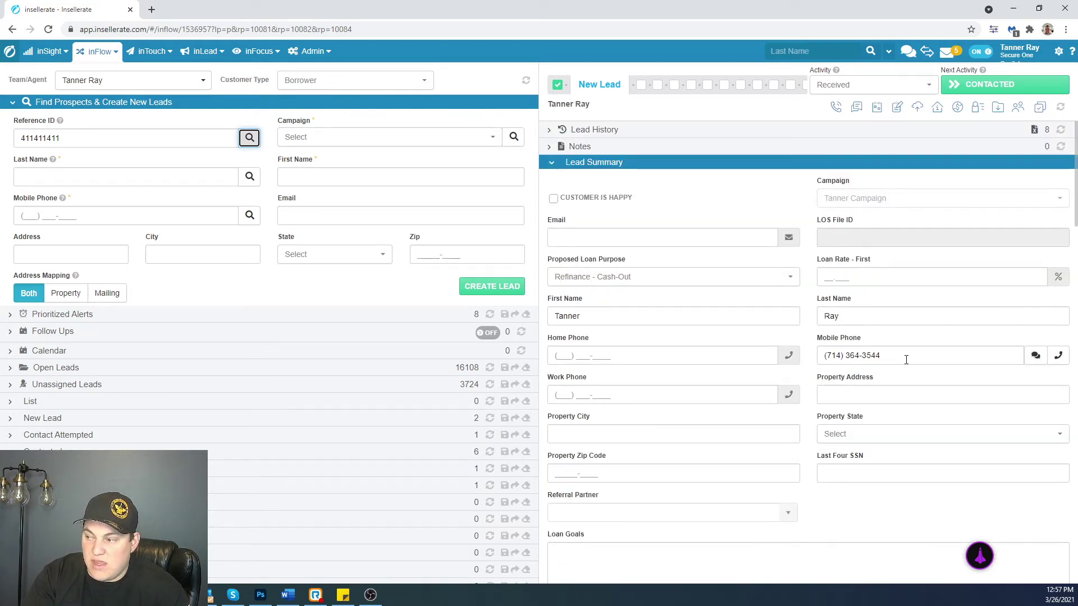
drag(906, 360, 782, 385)
key(BackSpace)
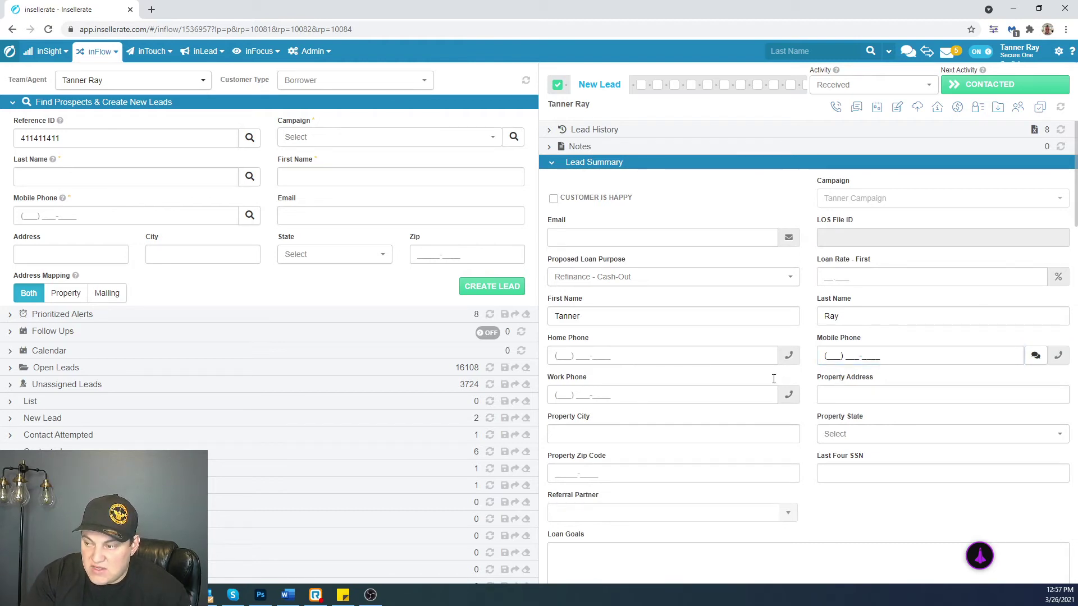
- Paste the caller's mobile number into the lead's Mobile Phone field
scroll(774, 379, down, 8)
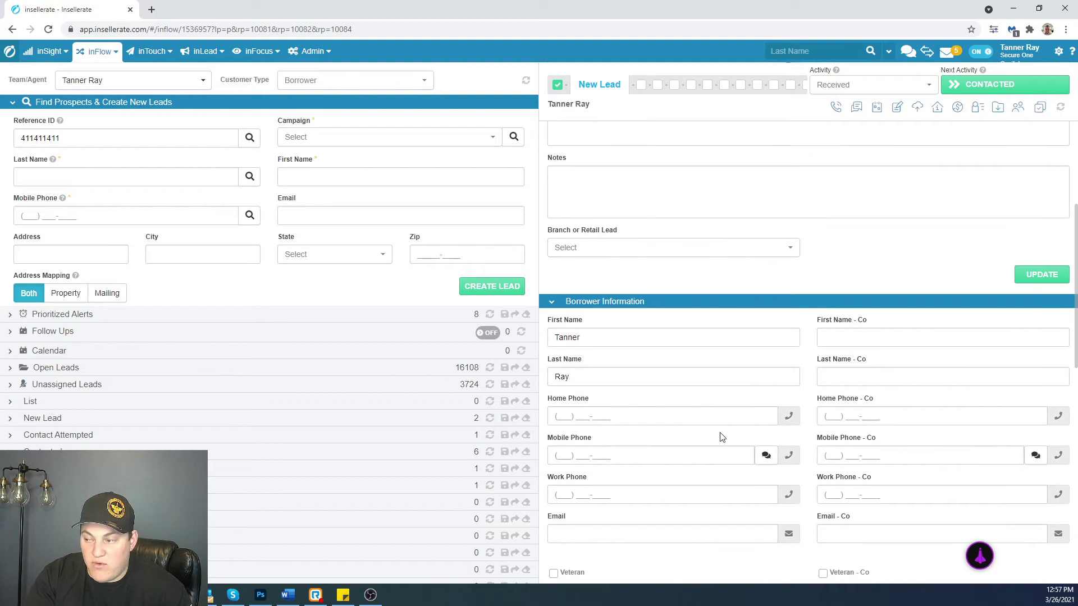
scroll(723, 430, down, 3)
scroll(651, 505, down, 2)
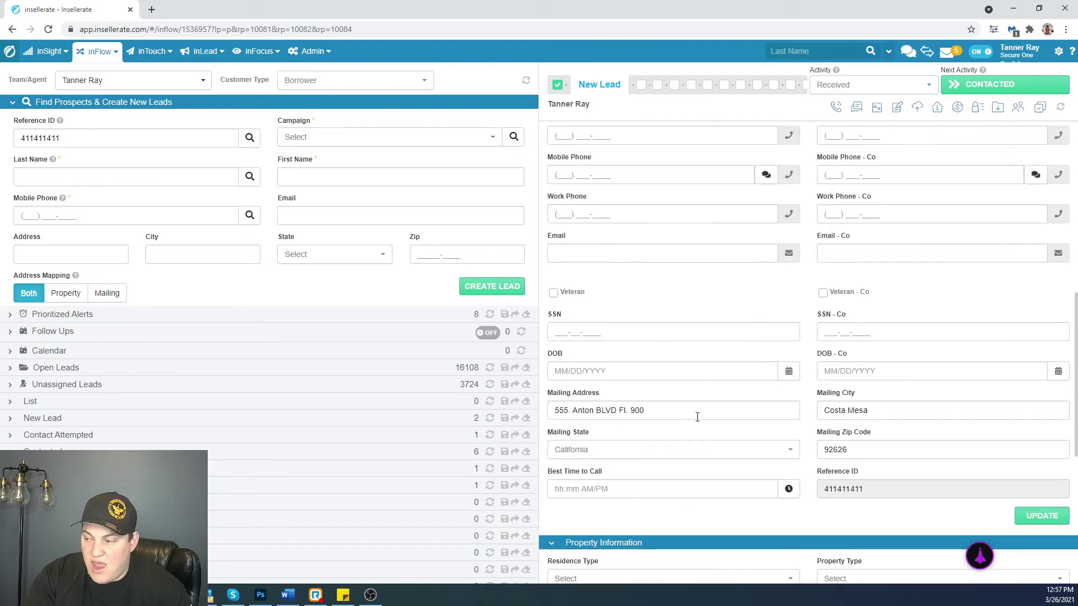
scroll(635, 426, up, 7)
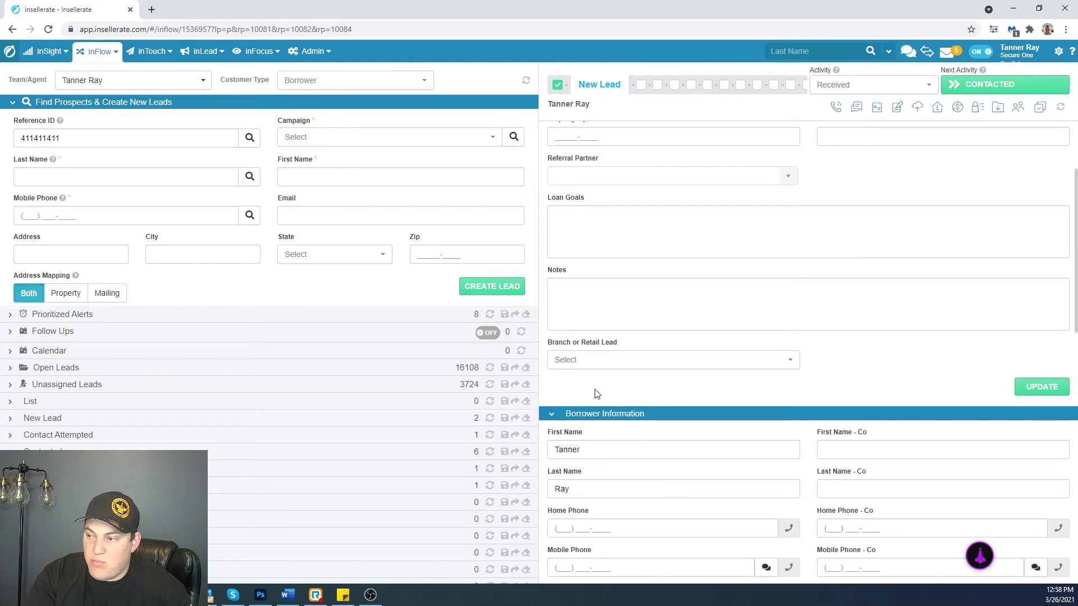
scroll(596, 391, up, 2)
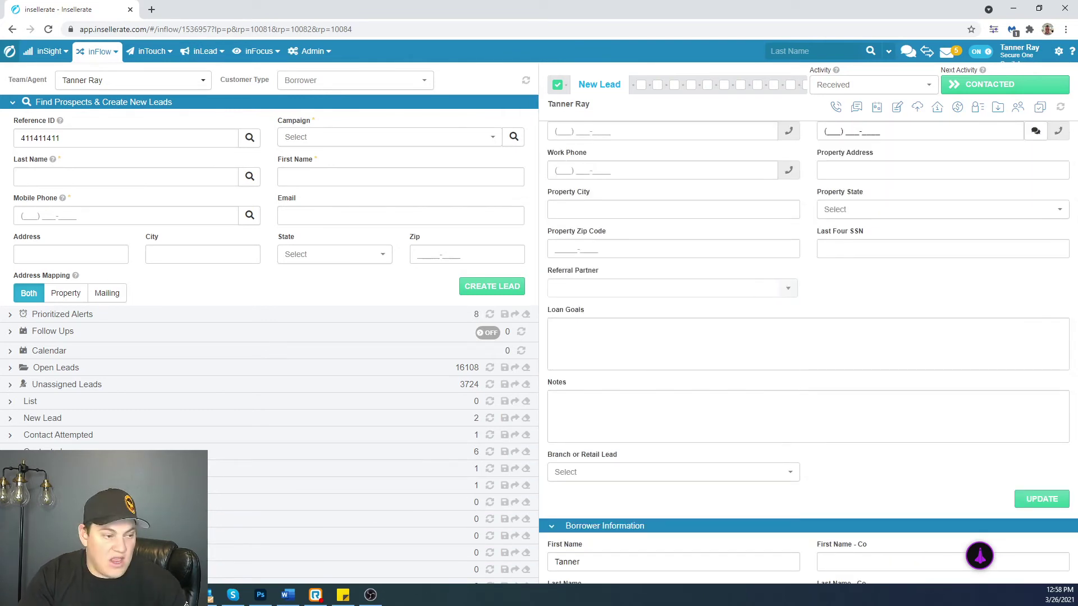
key(alt+Tab)
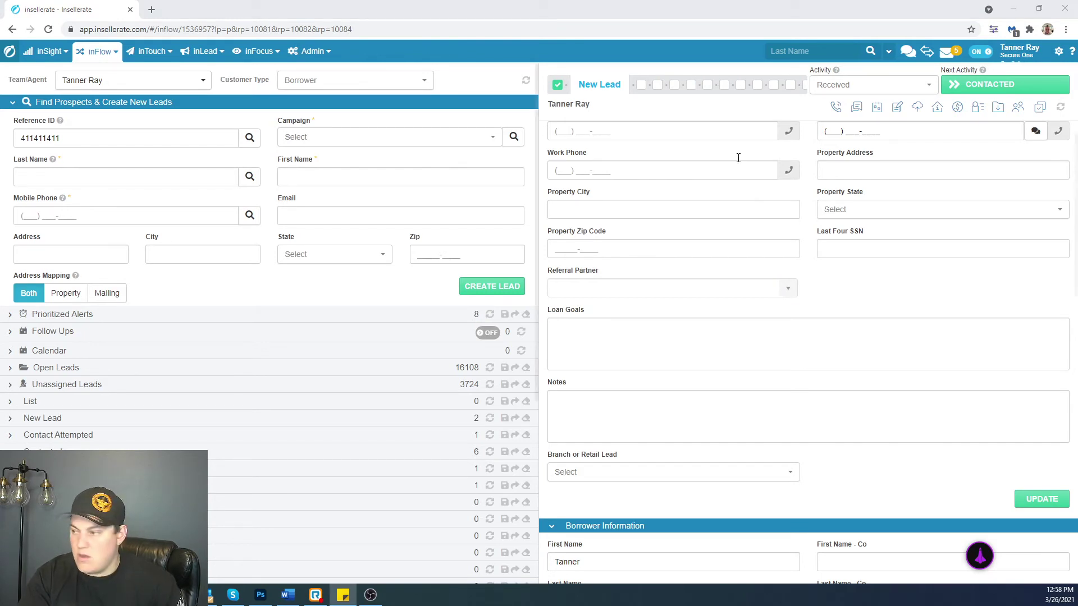
scroll(903, 292, up, 2)
scroll(865, 236, up, 1)
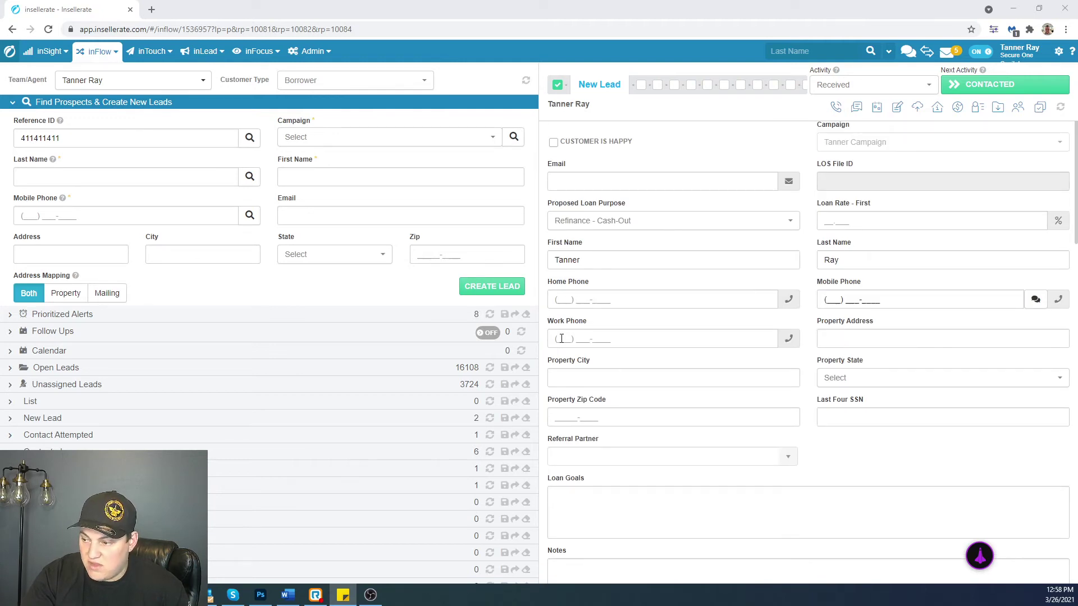
scroll(630, 409, up, 1)
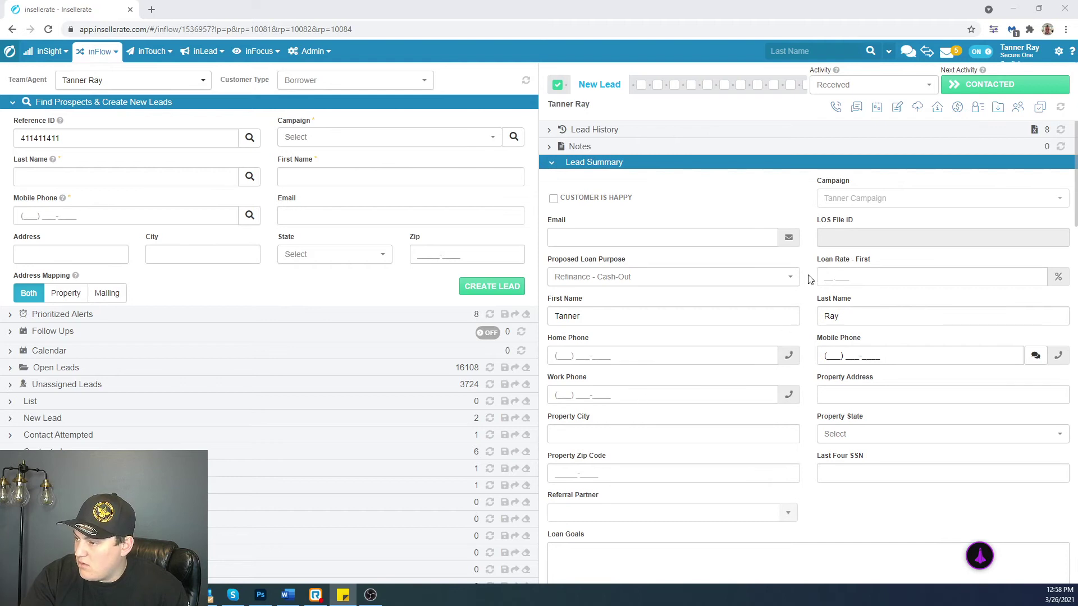
click(825, 355)
scroll(919, 359, down, 2)
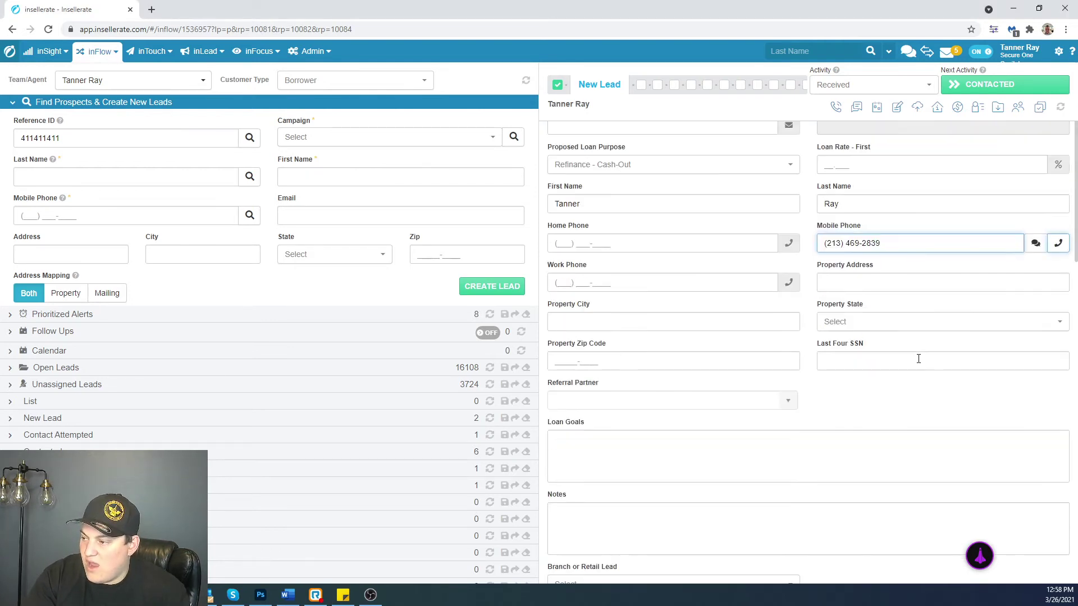
scroll(975, 272, down, 5)
scroll(1022, 332, up, 4)
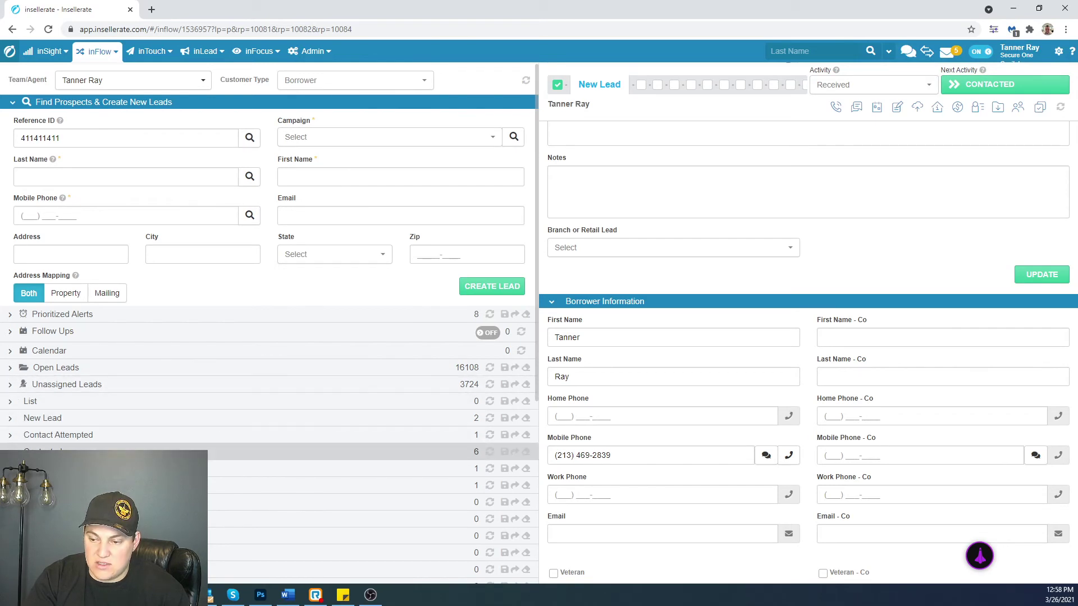
- Expand Contacted, reload, and open the newest auto-created inbound-call lead
click(15, 451)
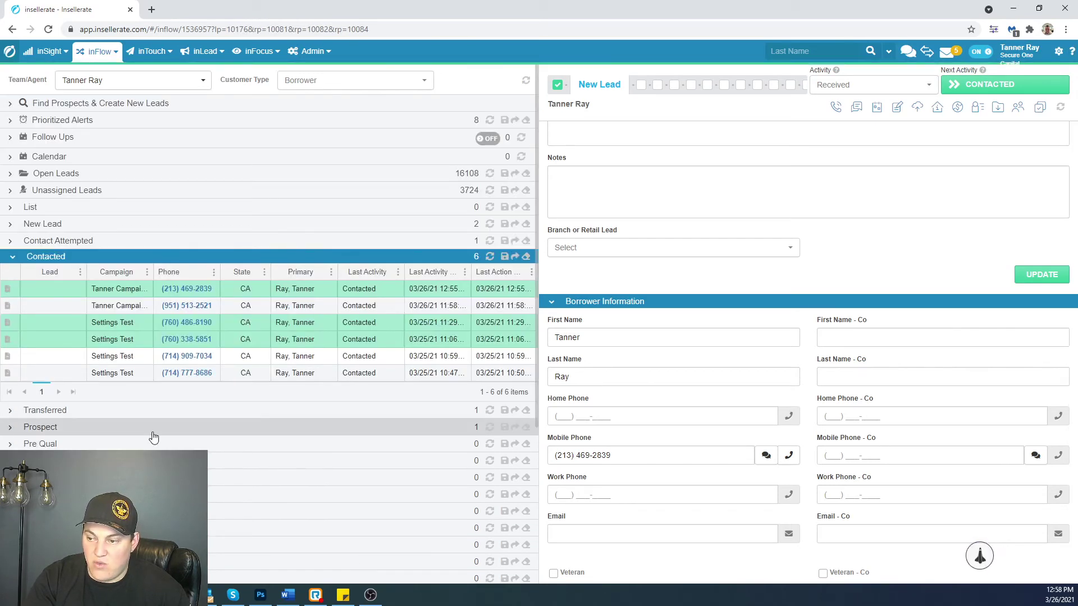
click(255, 293)
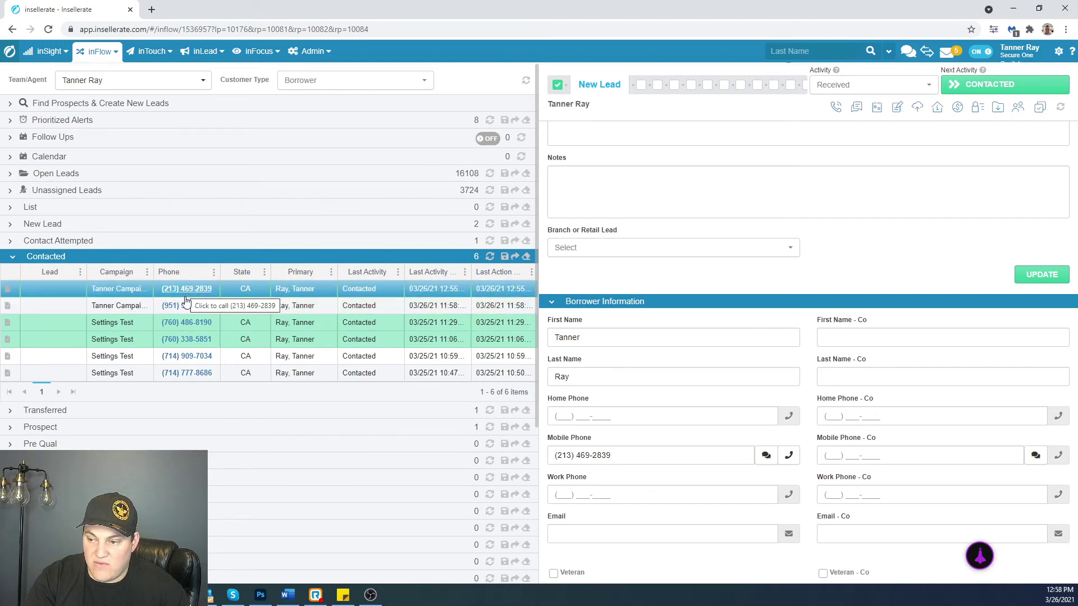
click(48, 29)
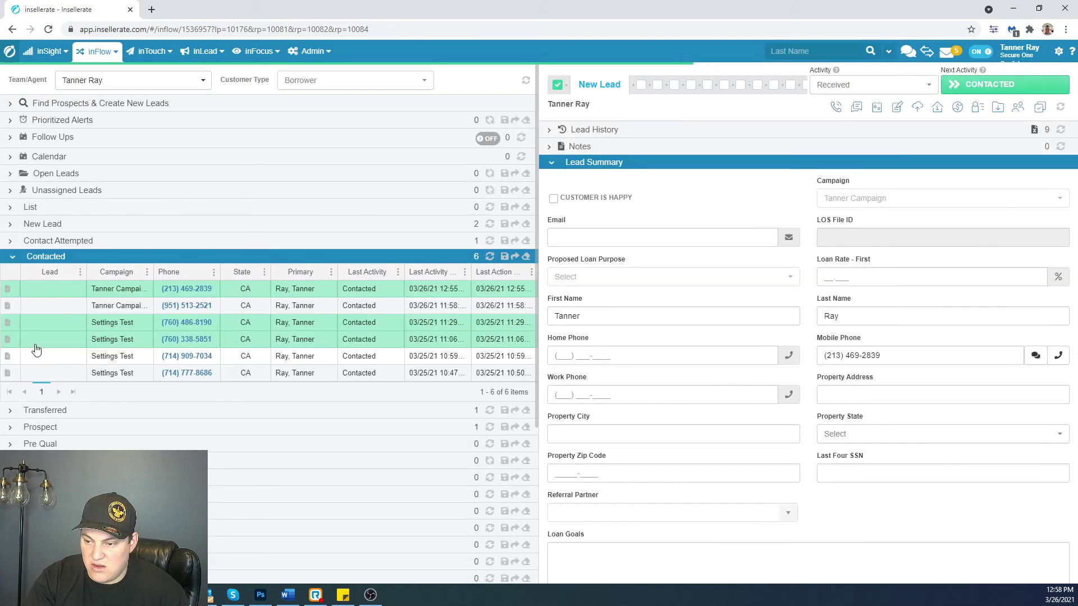
click(37, 345)
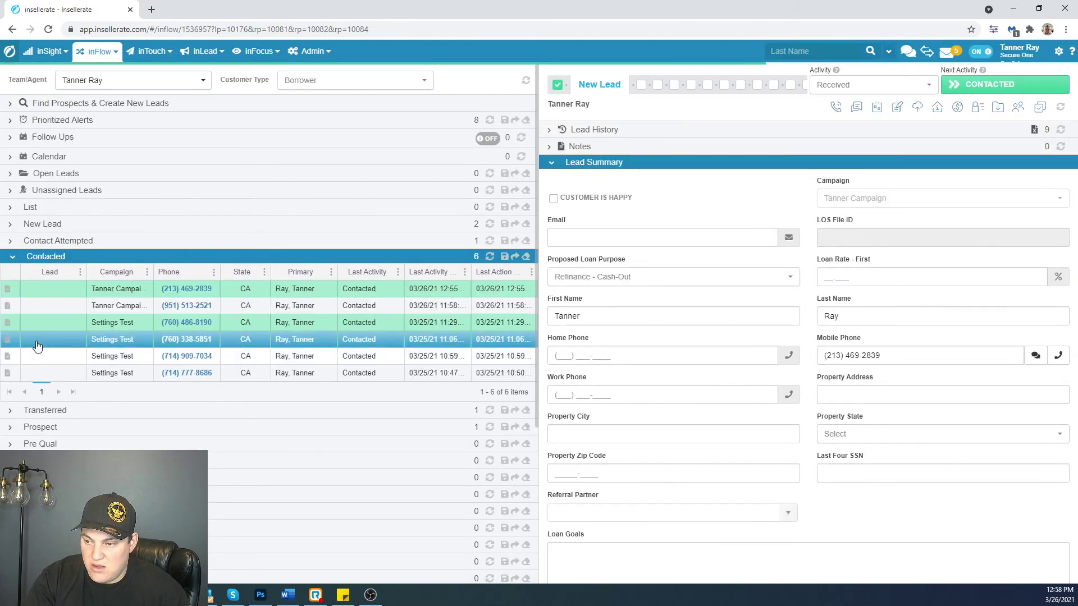
click(123, 294)
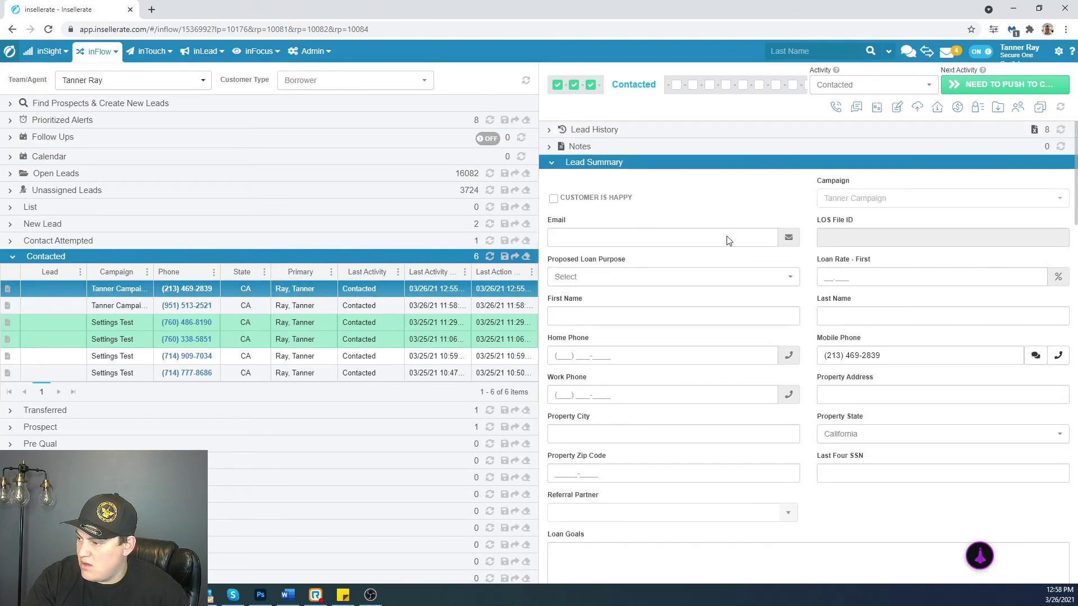
scroll(727, 236, down, 8)
scroll(720, 261, down, 6)
scroll(702, 393, down, 6)
scroll(697, 404, up, 12)
scroll(696, 419, up, 7)
scroll(787, 368, down, 7)
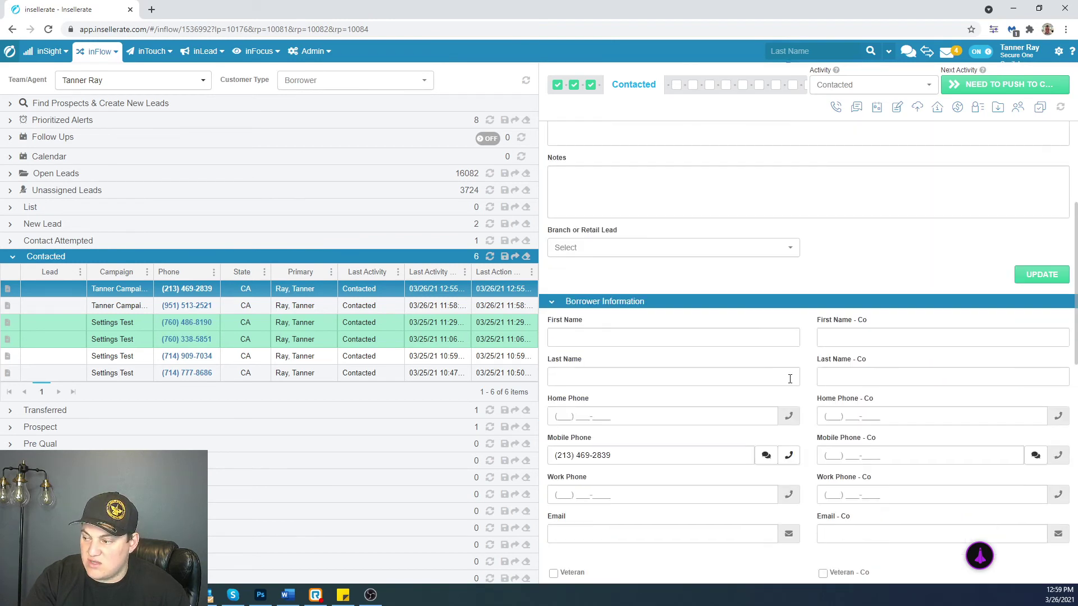
scroll(790, 379, down, 5)
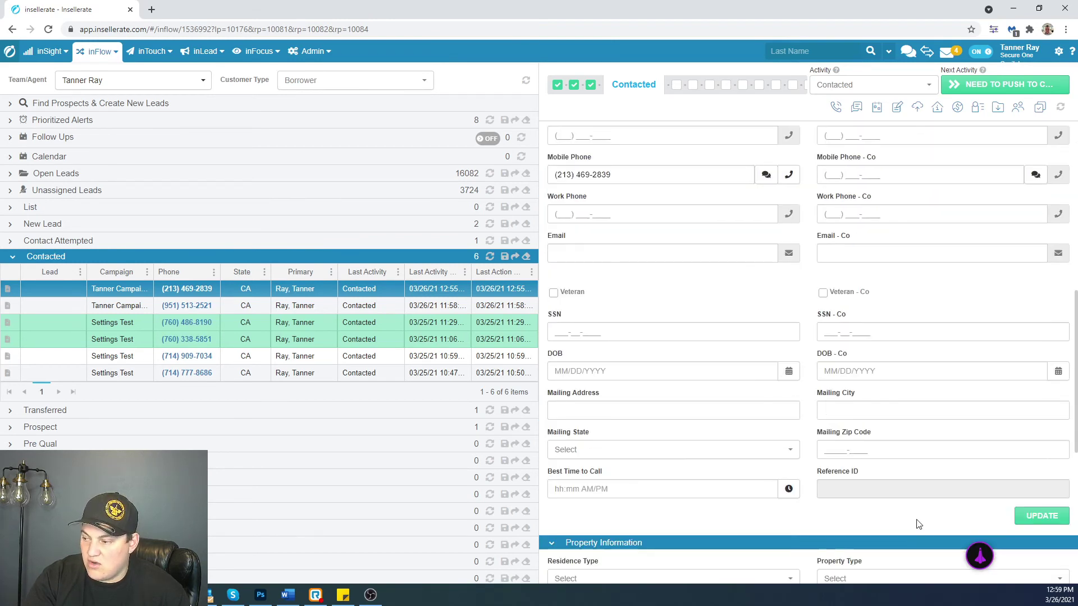
scroll(769, 472, up, 10)
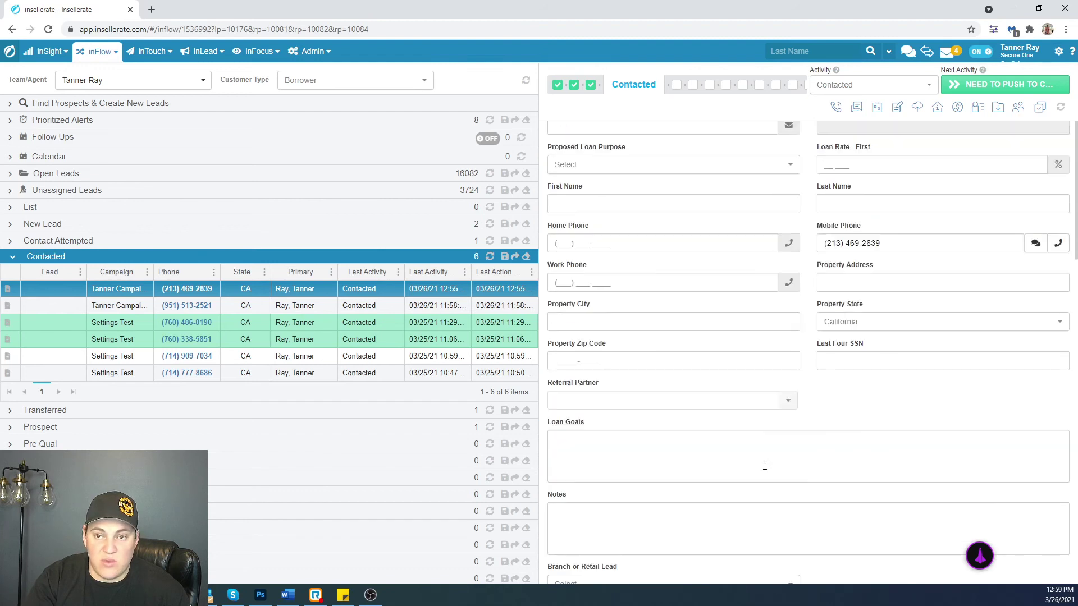
scroll(764, 464, up, 2)
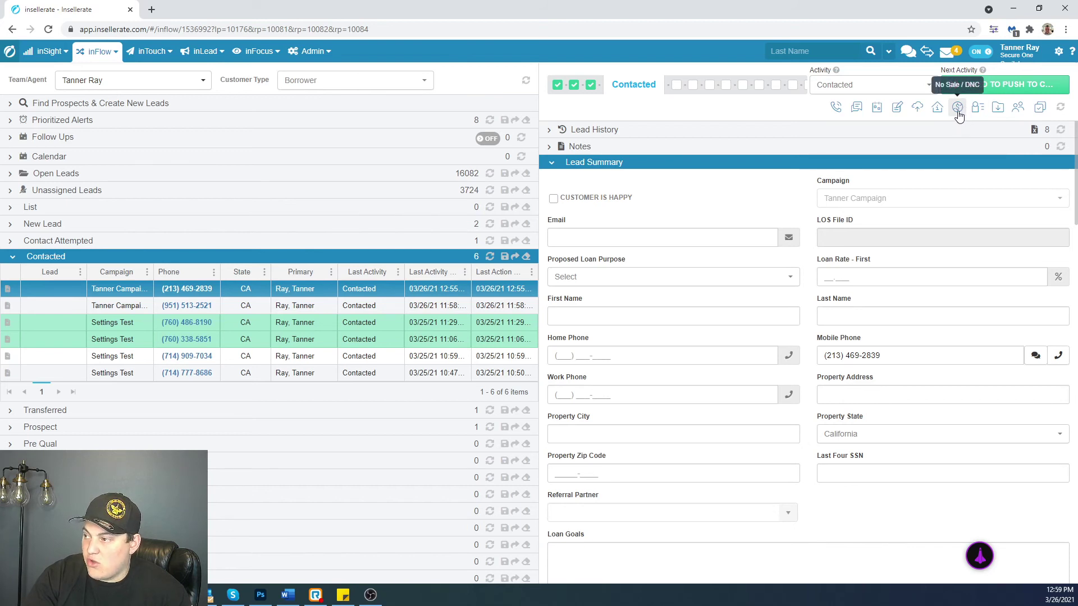
- Mark the inbound-call lead No Sale with reason Duplicate Lead and update it
click(958, 109)
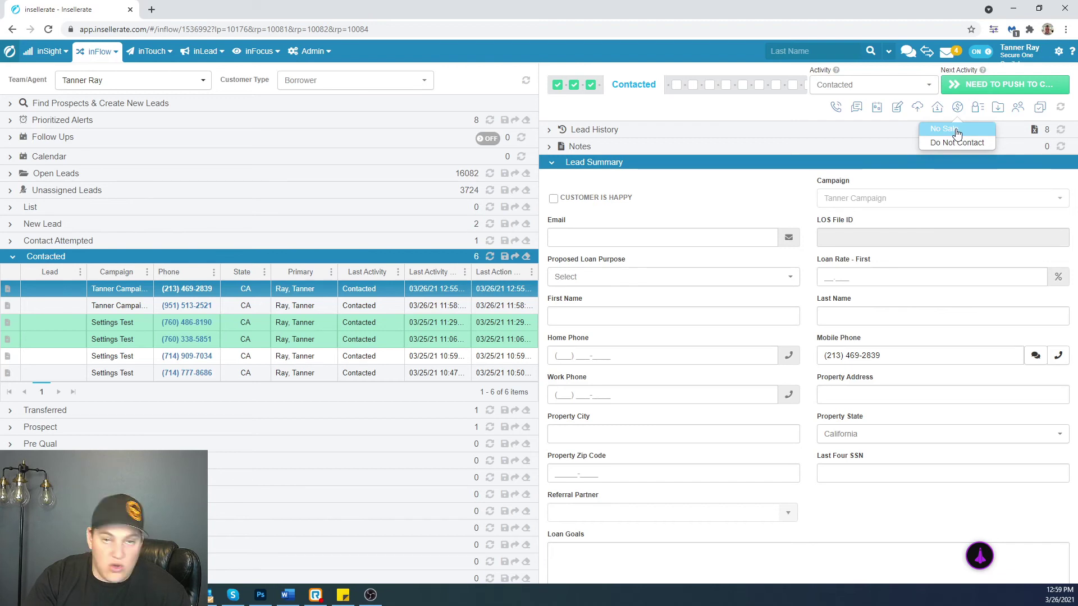
click(956, 130)
click(570, 131)
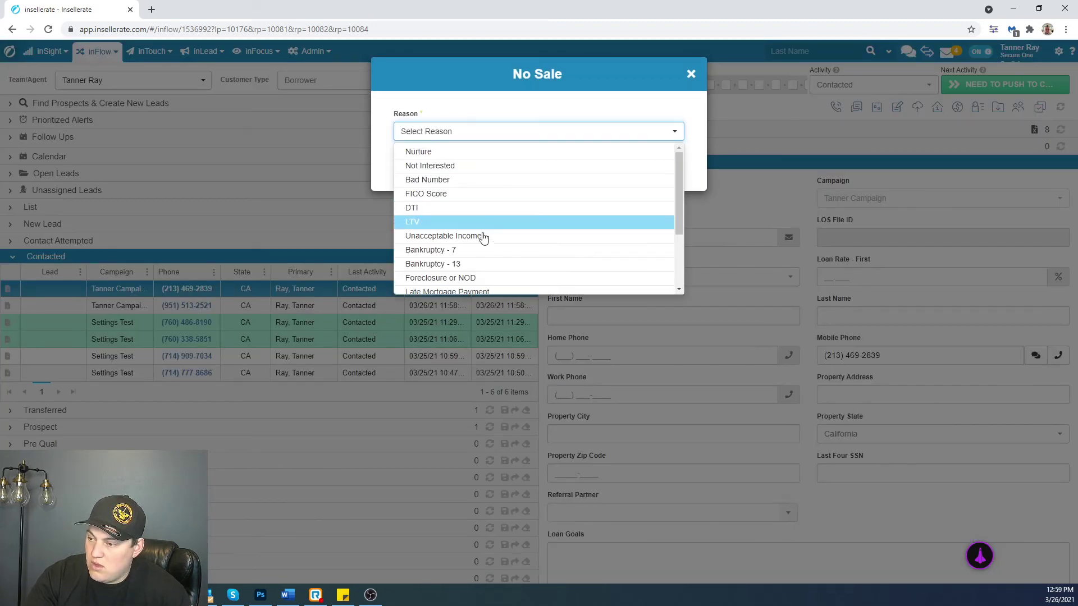
scroll(481, 247, down, 3)
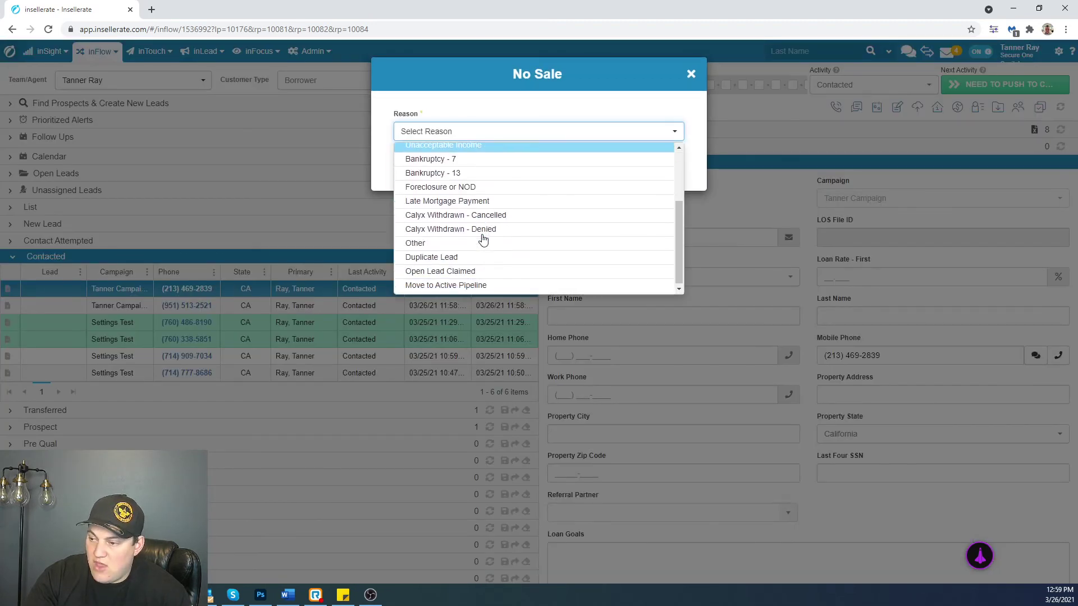
click(461, 260)
click(660, 171)
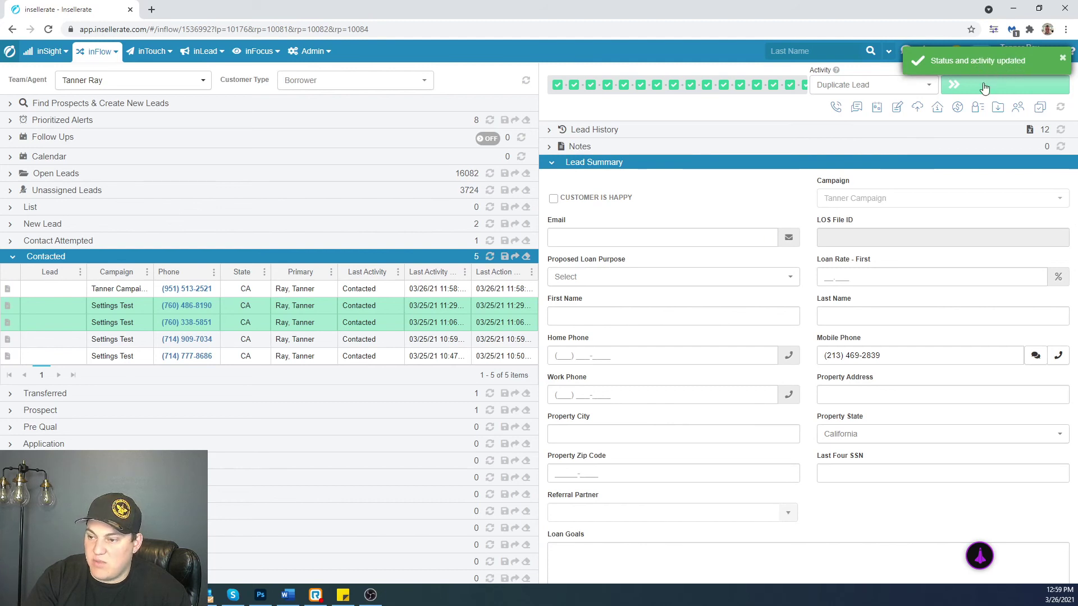
click(152, 358)
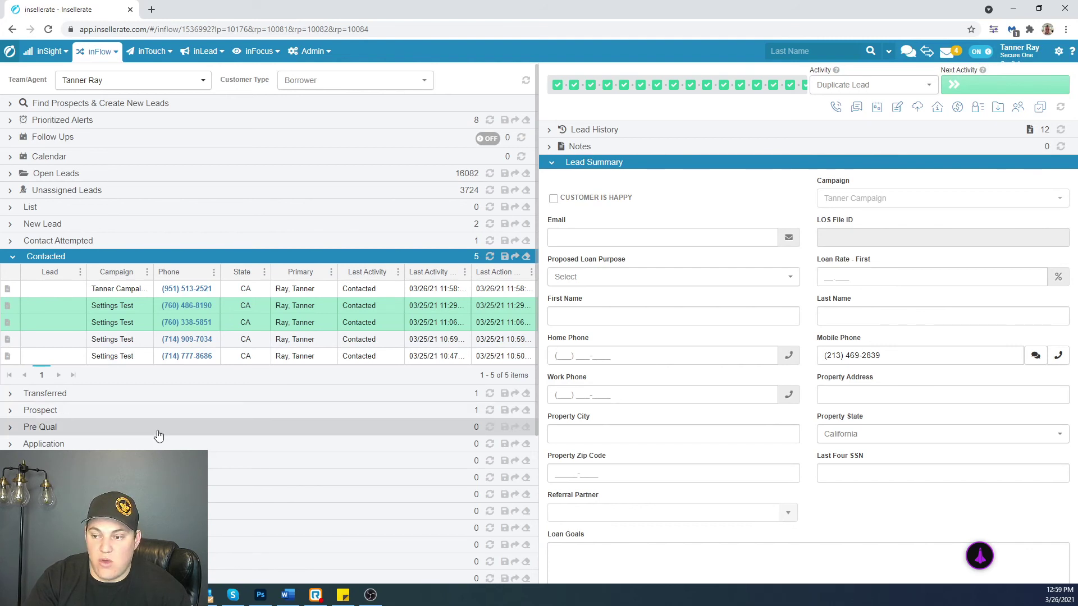
- Search Reference ID 41414114 in Find Prospects and open the matching original lead
click(16, 109)
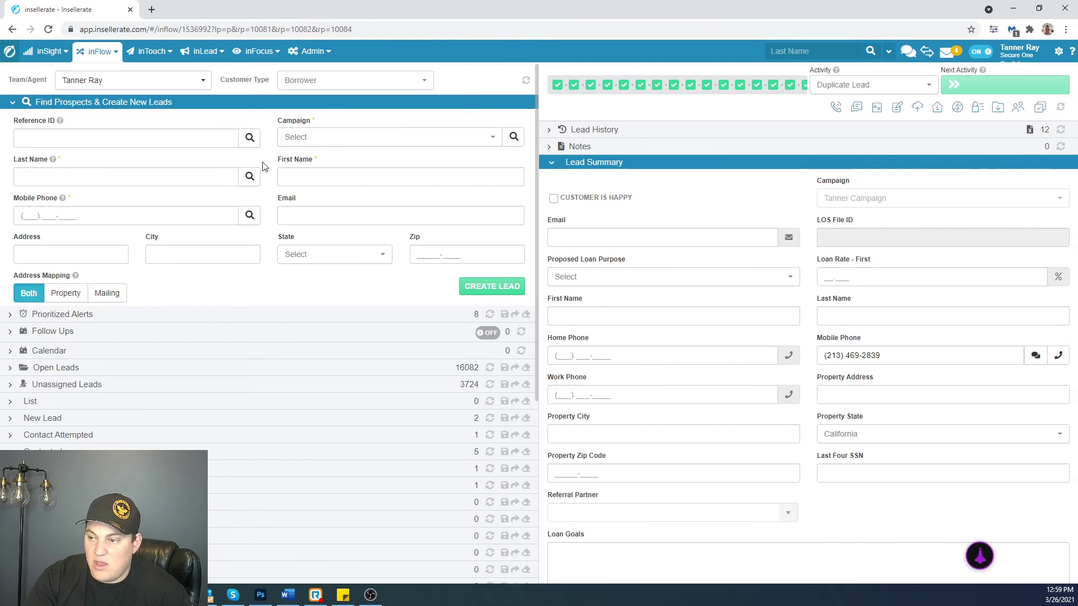
click(83, 143)
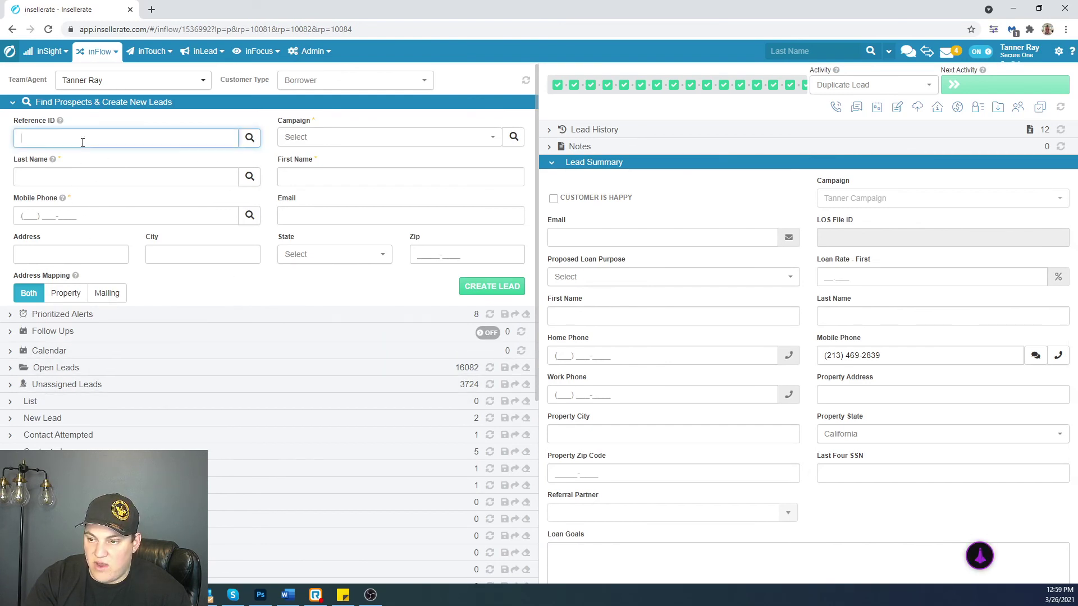
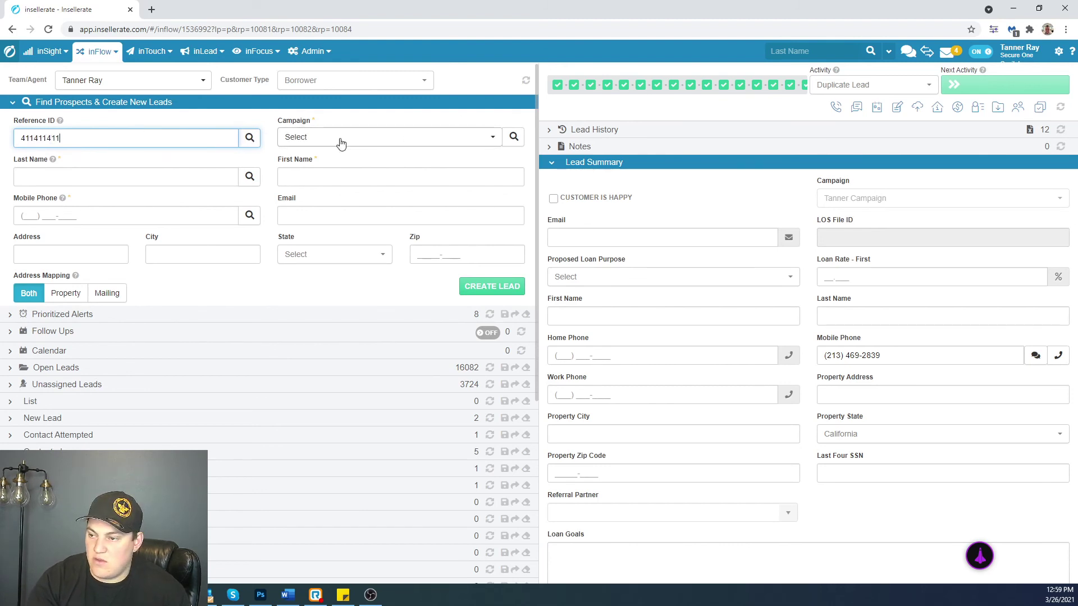
click(250, 138)
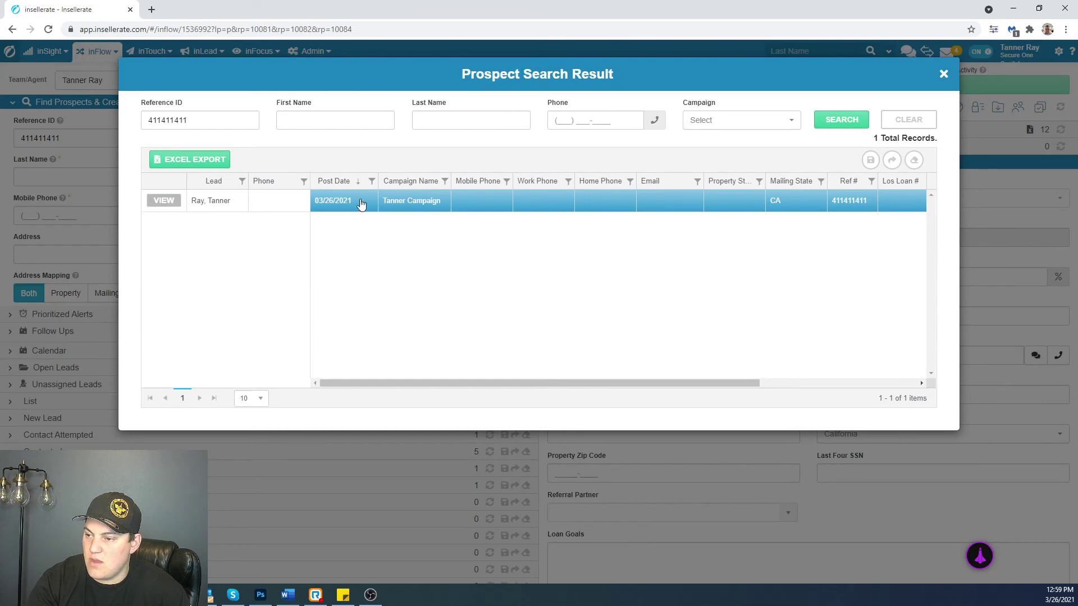
double_click(165, 200)
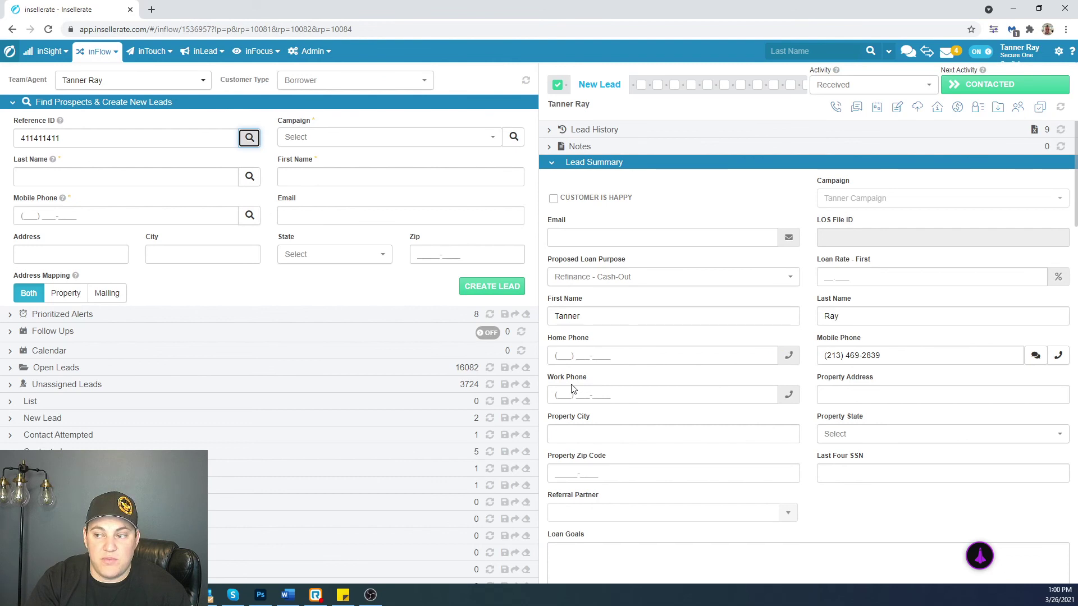
- Expand the original lead's Assignment and Call Activity sections to review agent and call history
scroll(820, 369, down, 6)
scroll(687, 425, down, 12)
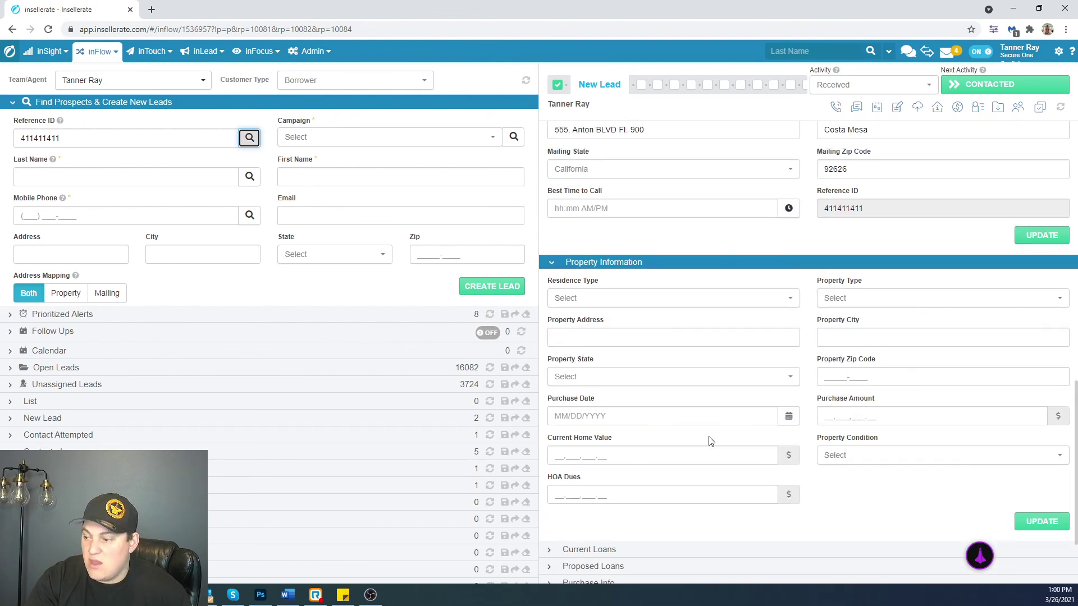
scroll(706, 441, down, 3)
click(571, 520)
scroll(874, 502, down, 1)
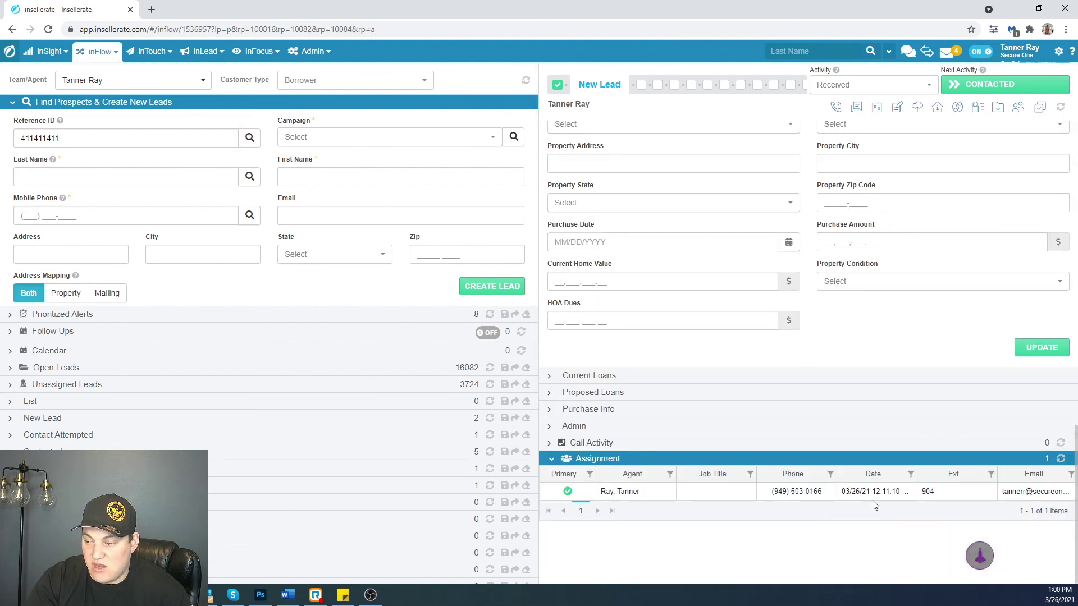
click(552, 444)
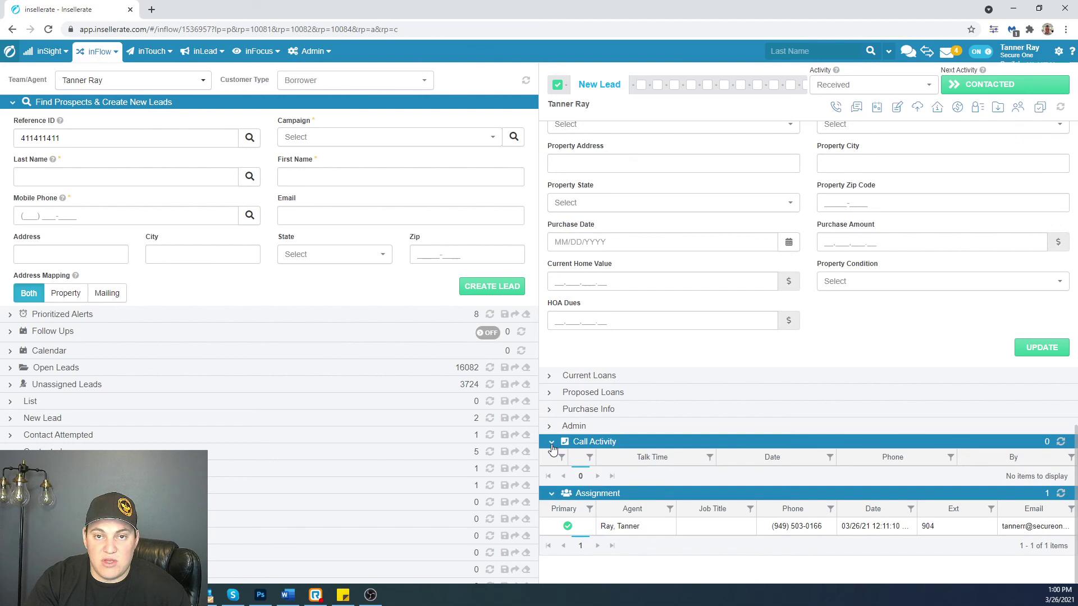